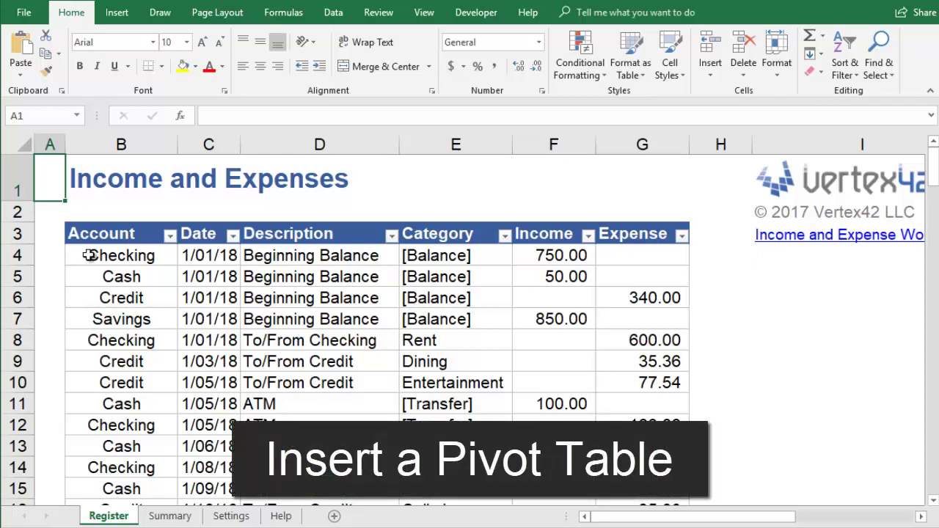
Start a PivotTable from a cell inside the register table via Insert
left_click(89, 255)
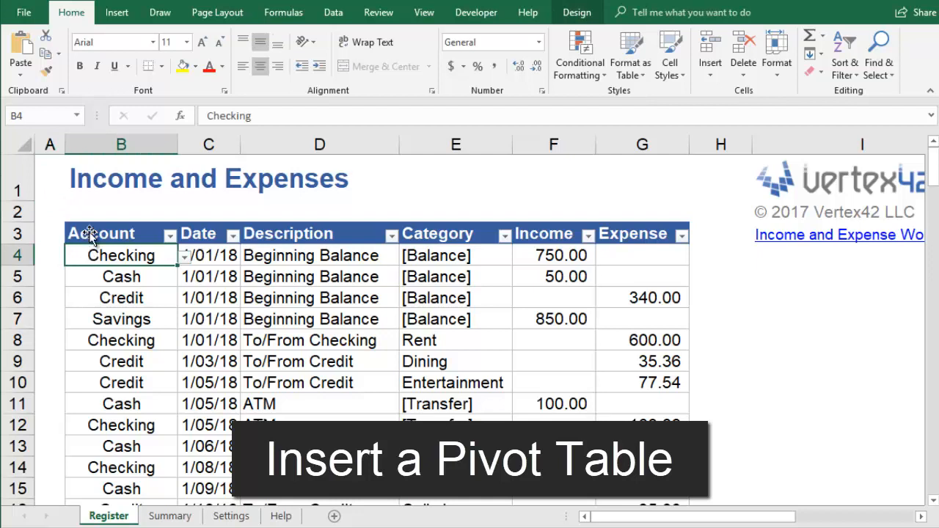
left_click(113, 21)
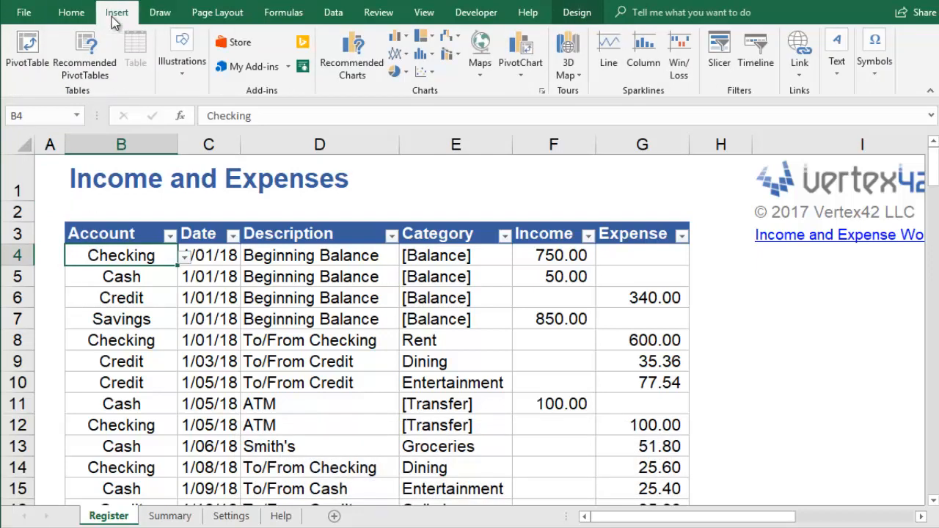
left_click(28, 55)
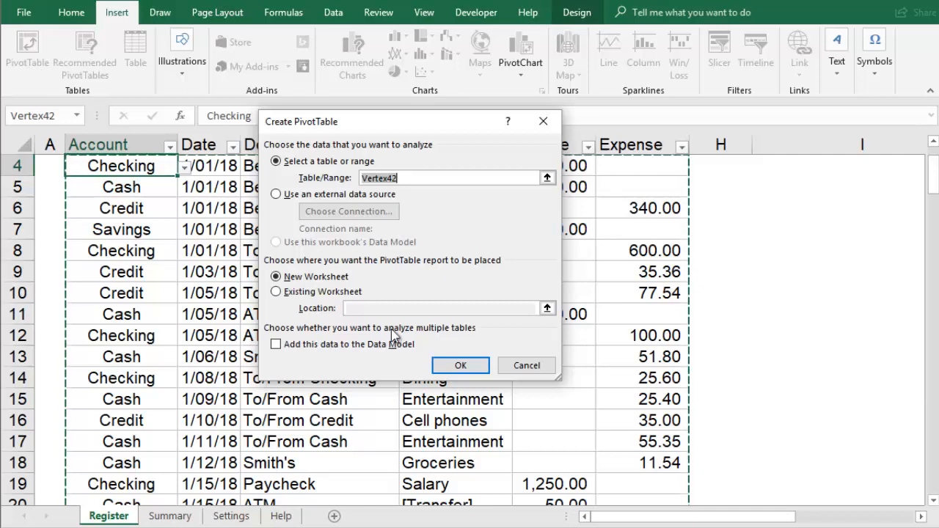
Place the PivotTable on a new sheet and reselect it so the Fields pane shows
left_click(442, 361)
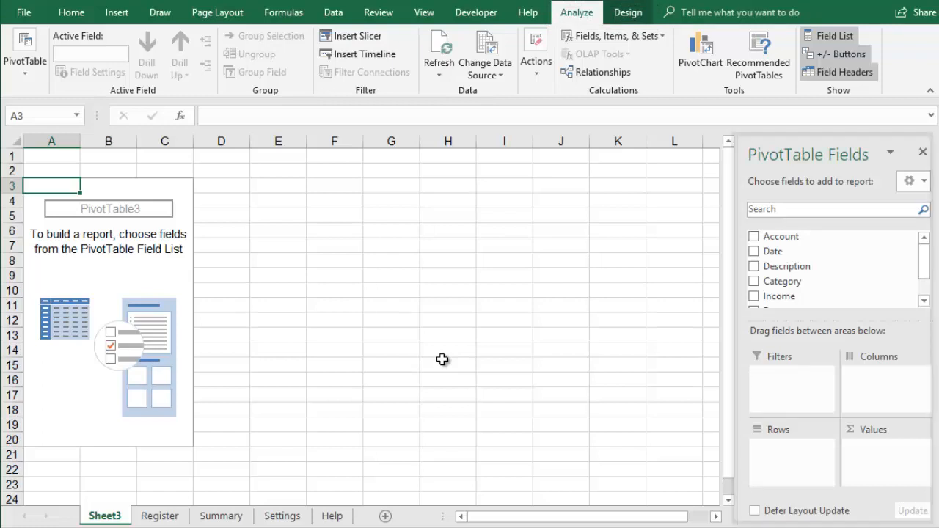
left_click(507, 394)
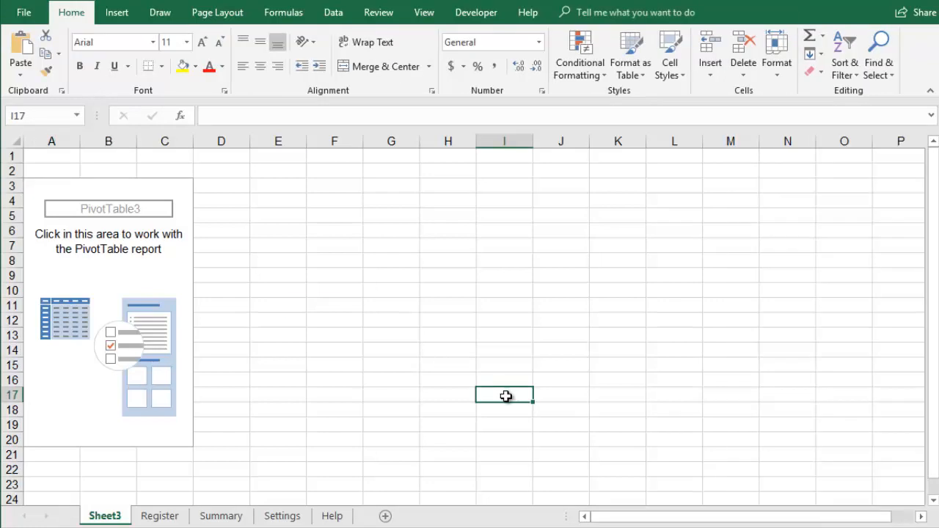
left_click(96, 402)
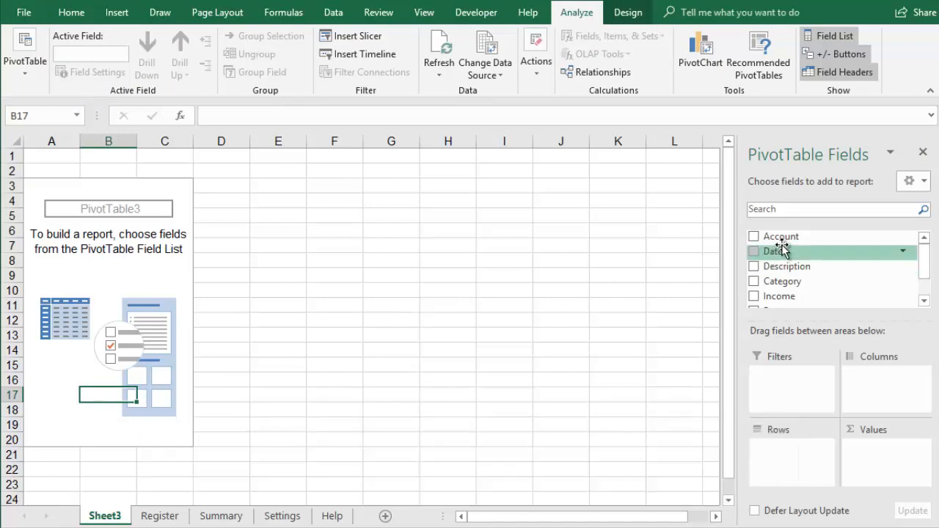
Put Account in Rows and Income and Expense sums in Values
left_click_drag(780, 236, 786, 455)
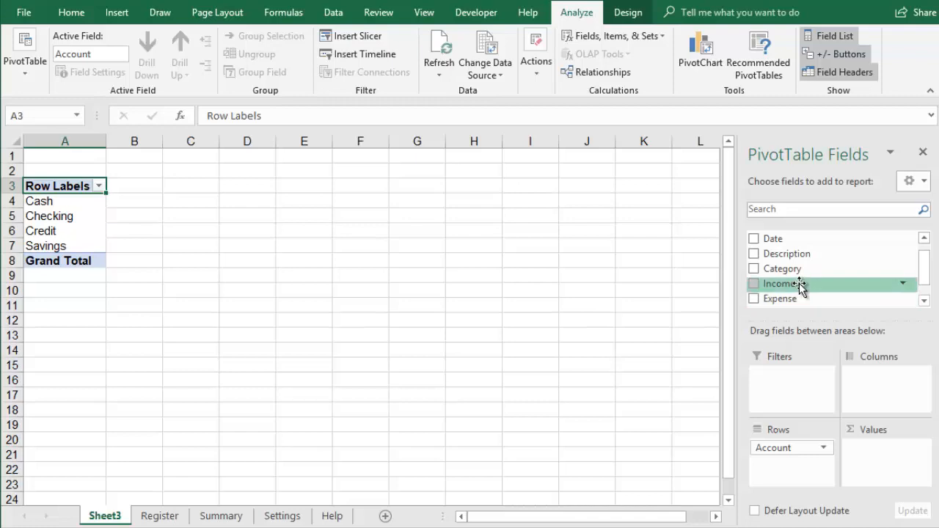
left_click_drag(802, 288, 862, 451)
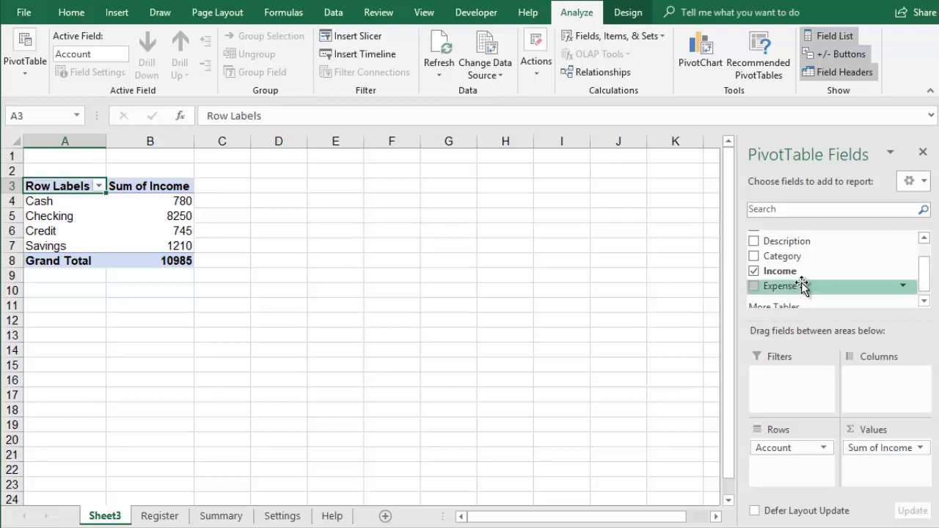
left_click_drag(813, 282, 845, 388)
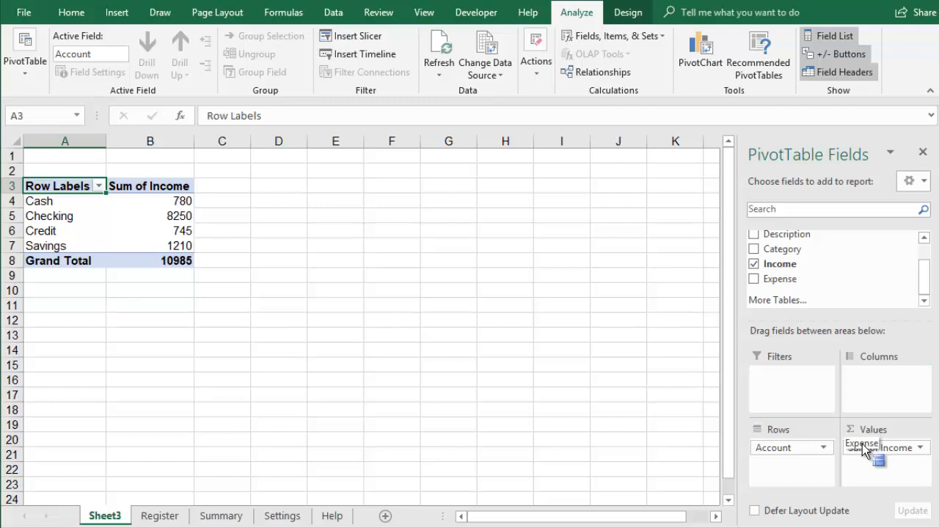
left_click_drag(846, 389, 873, 470)
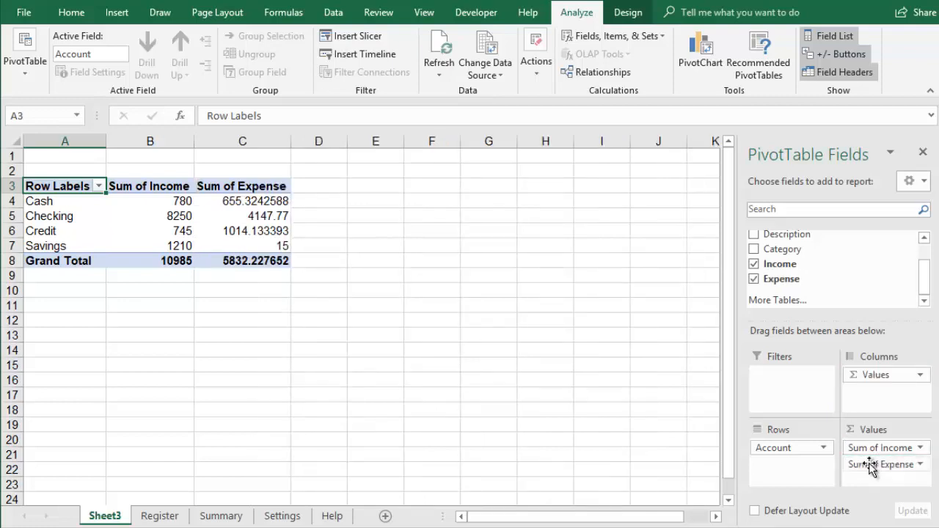
scroll(675, 470, "up", 2)
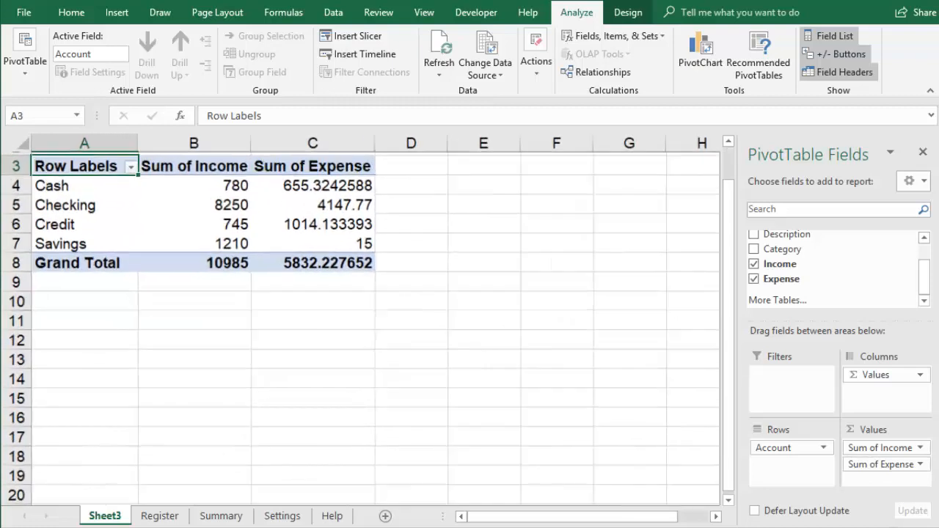
scroll(586, 433, "up", 2)
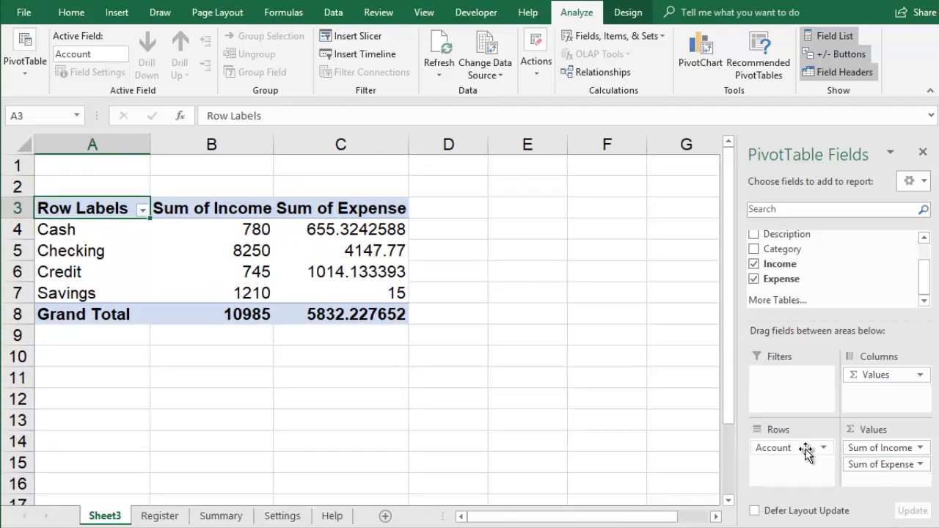
Replace Account with Category as the PivotTable row field
mouse_move(807, 449)
left_mouse_down()
mouse_move(693, 448)
mouse_move(664, 437)
left_mouse_up()
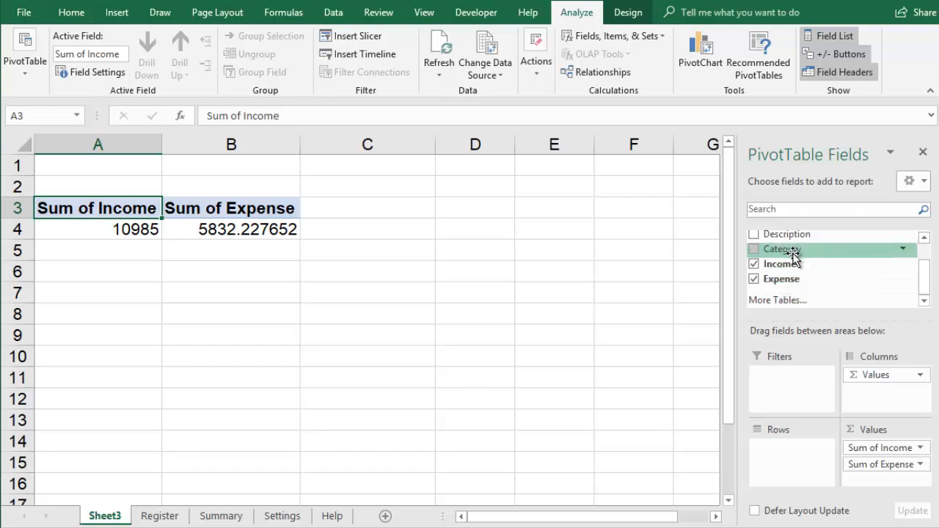
mouse_move(796, 251)
left_mouse_down()
mouse_move(789, 473)
mouse_move(786, 464)
left_mouse_up()
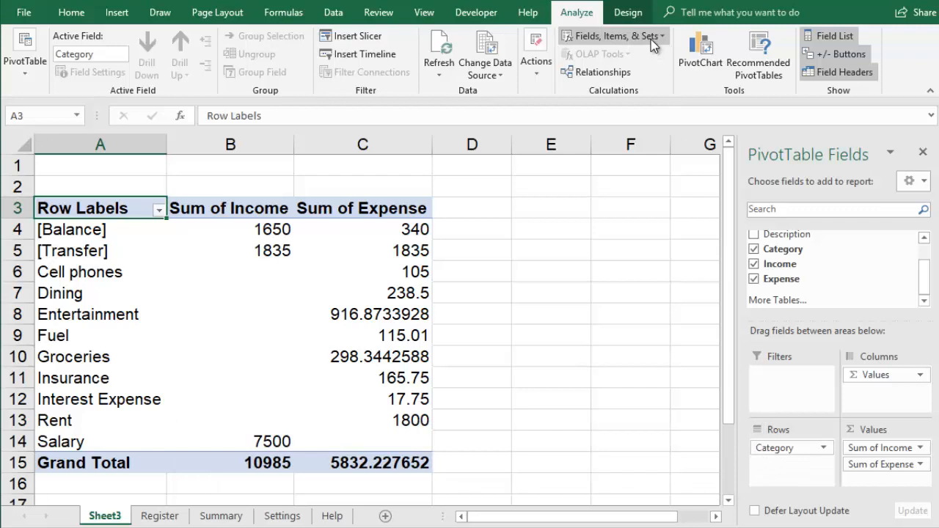
Add calculated field Net Transaction = Income - Expense and remove Sum of Income from Values
left_click(650, 39)
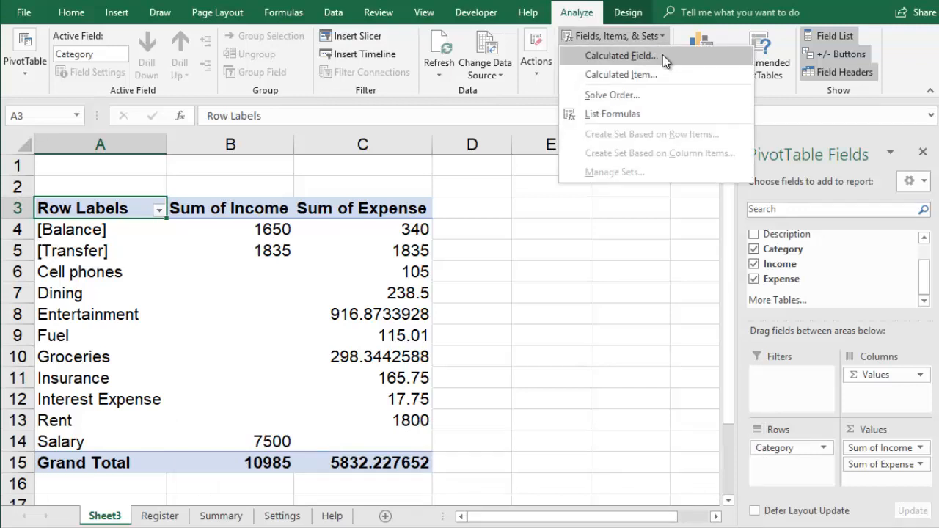
left_click(662, 55)
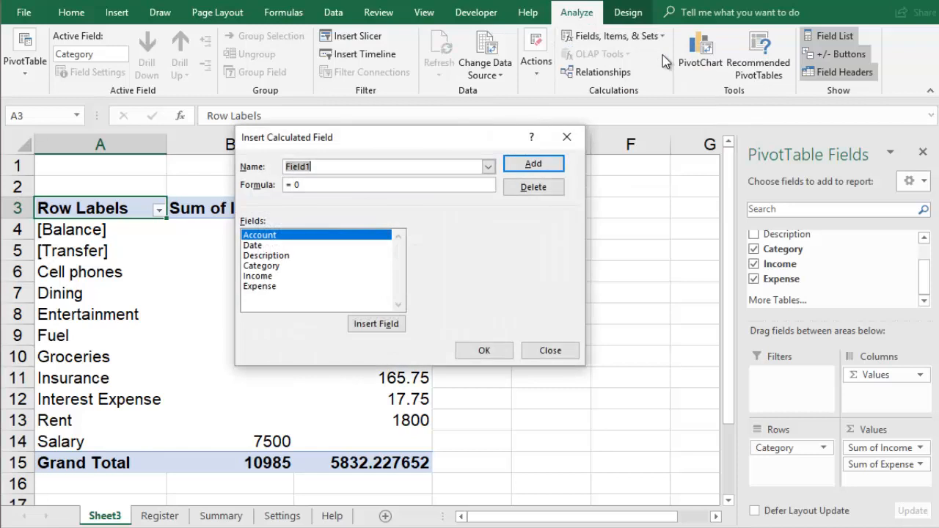
type("Ne")
type("t Transaction")
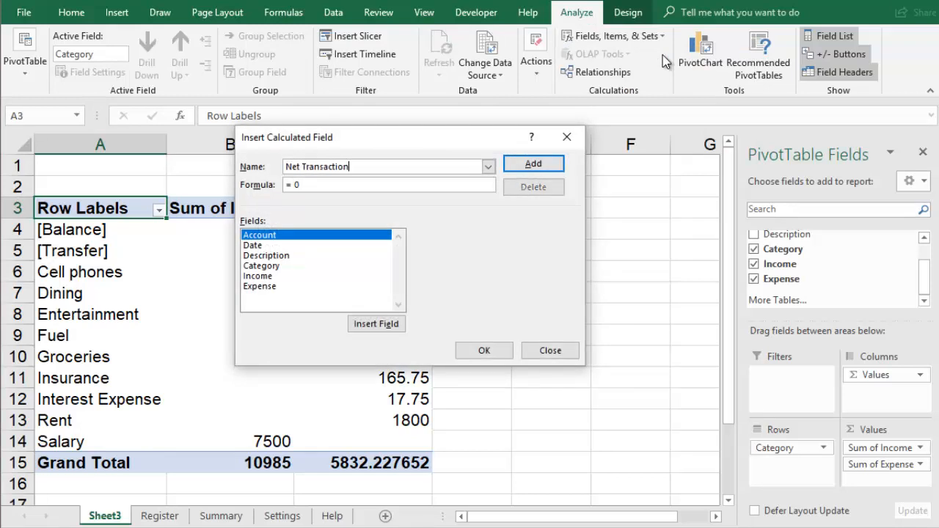
left_click(432, 185)
key("BackSpace")
left_click(266, 276)
left_click(362, 327)
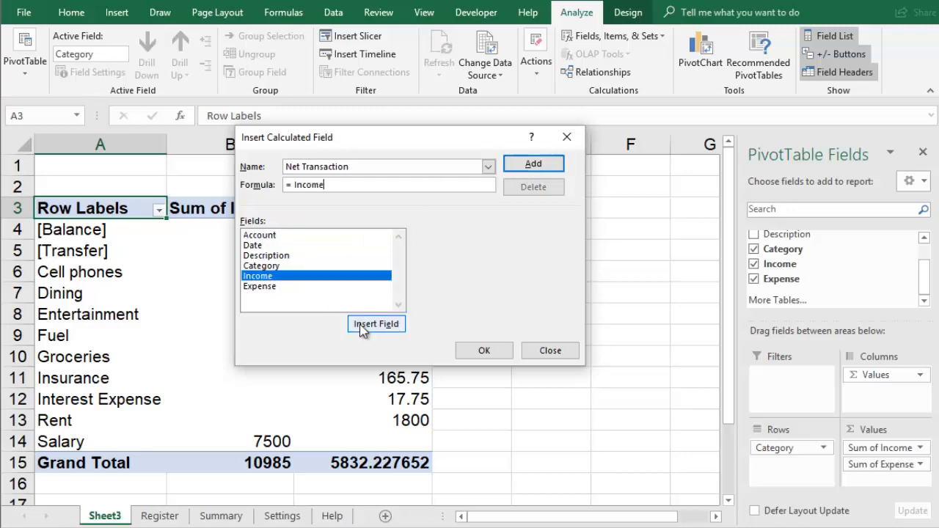
type("-")
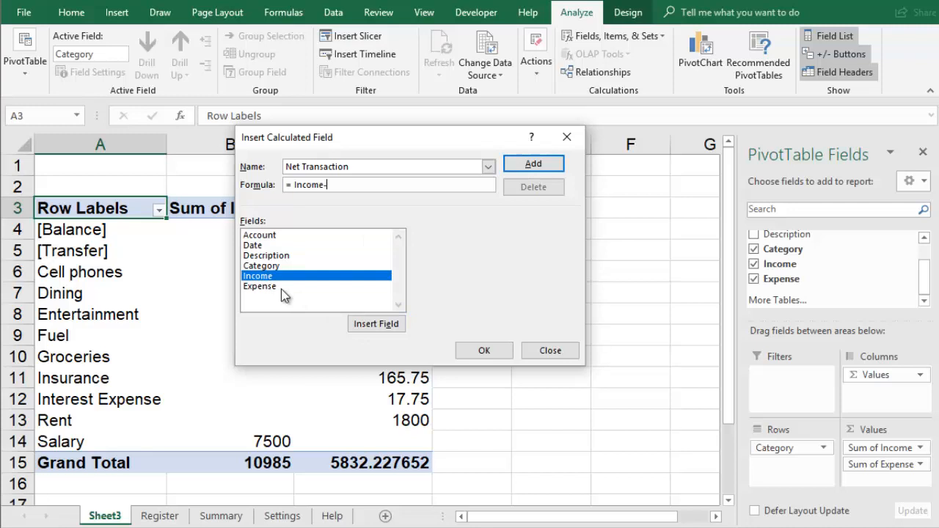
left_click(281, 287)
left_click(368, 327)
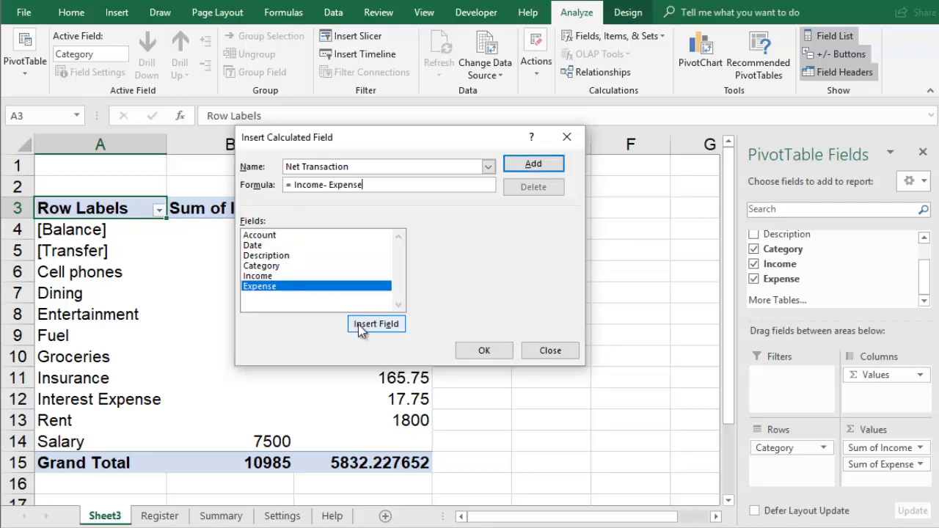
left_click(484, 350)
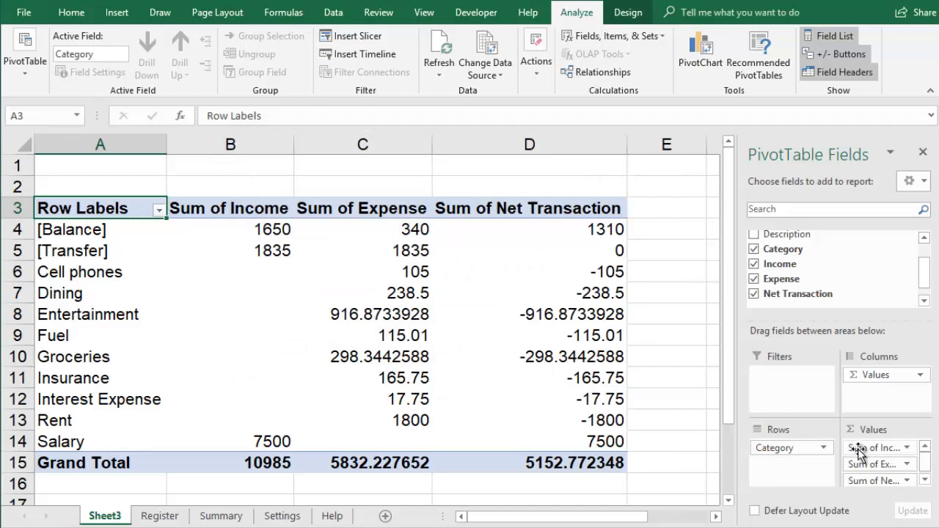
left_click_drag(873, 447, 689, 446)
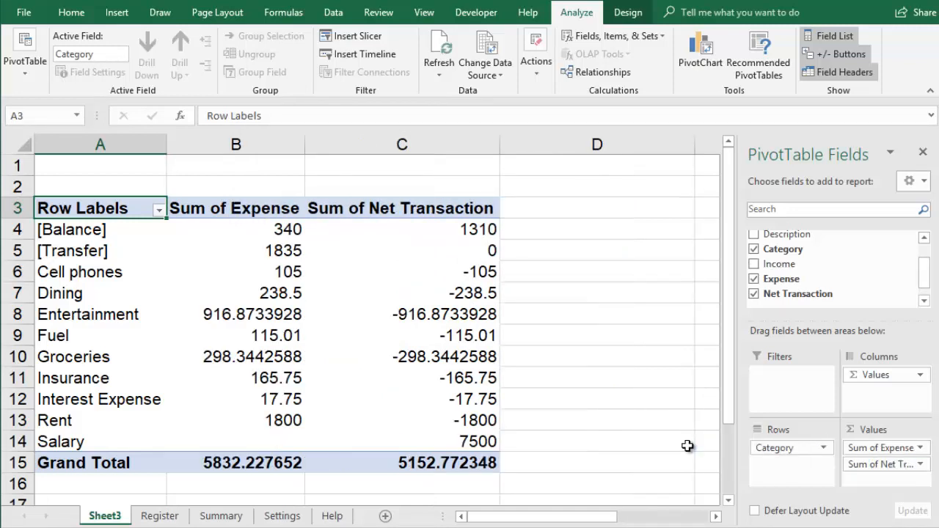
Remove Sum of Expense and format Sum of Net Transaction as Currency with two decimals
left_click_drag(870, 449, 675, 444)
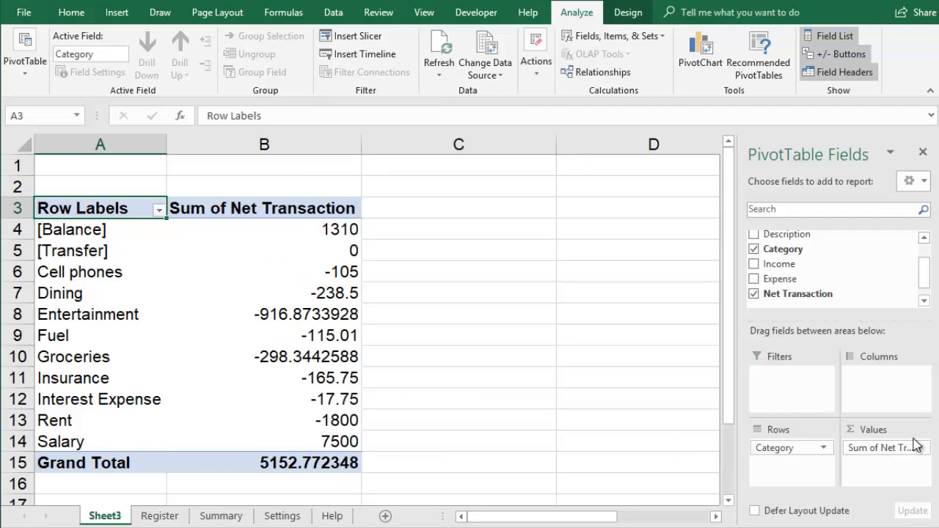
left_click(919, 447)
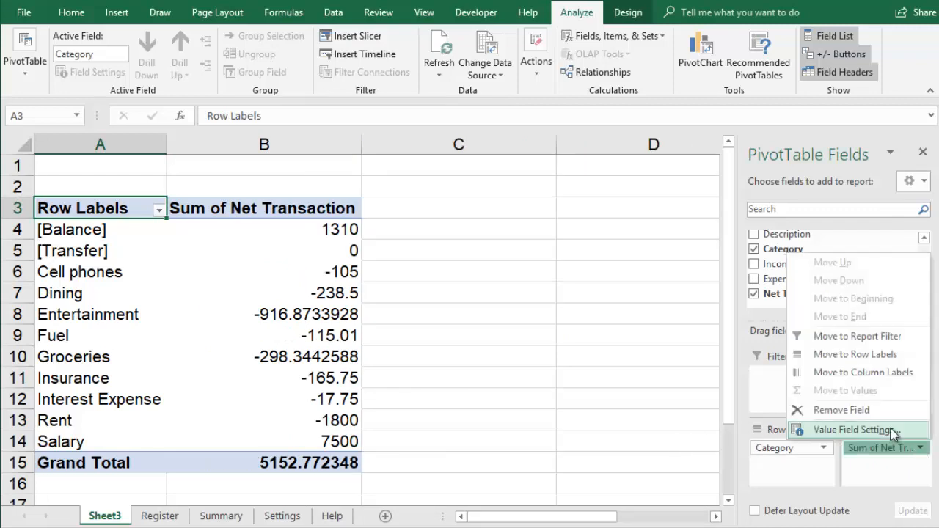
left_click(893, 431)
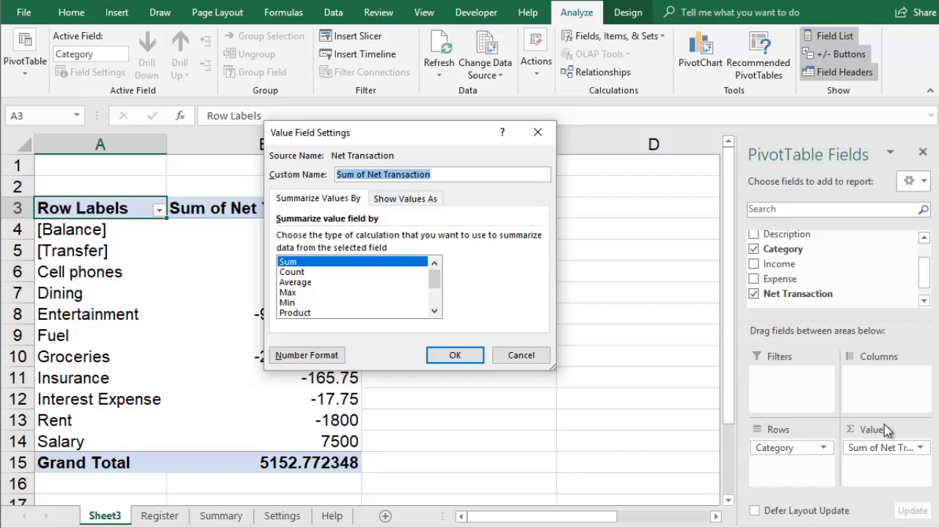
left_click(306, 355)
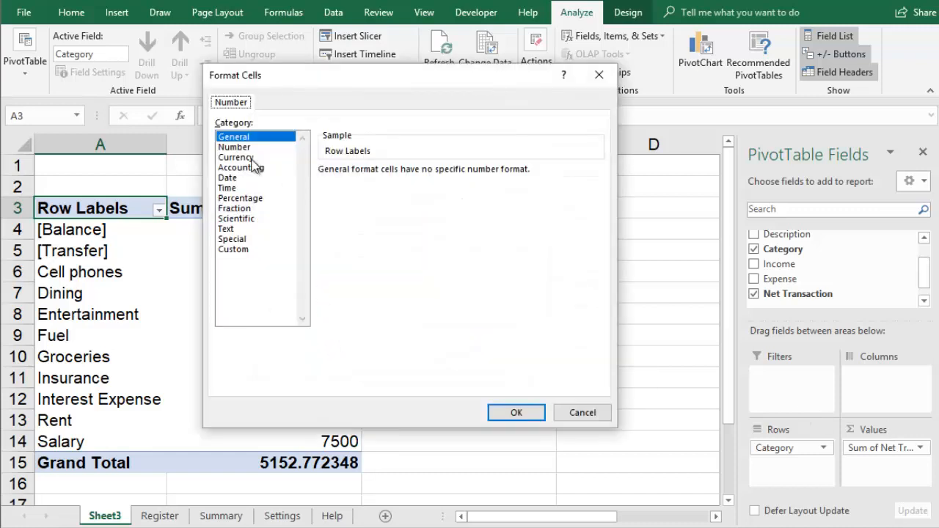
left_click(236, 157)
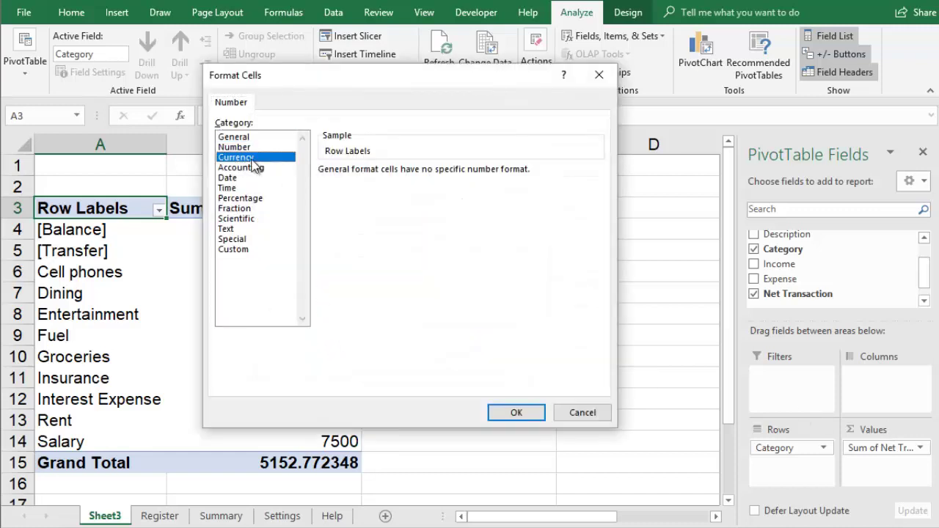
left_click(516, 412)
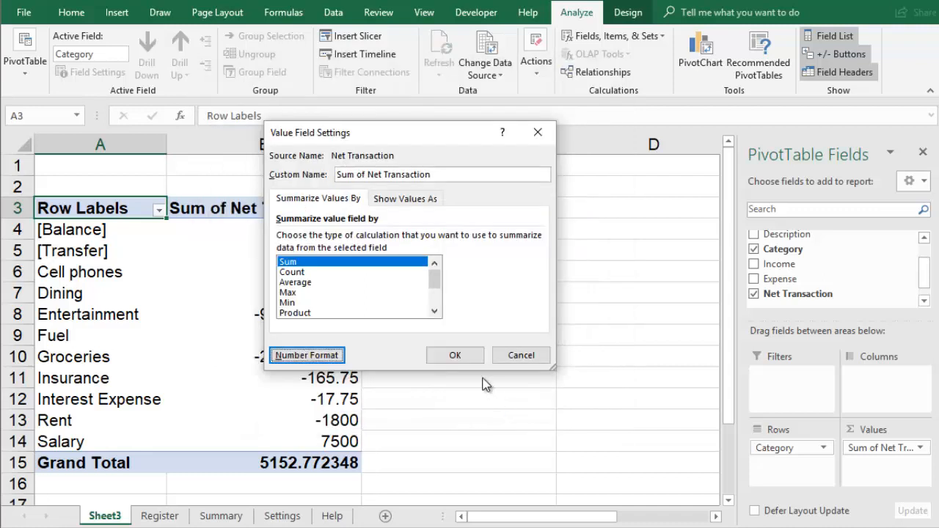
left_click(455, 355)
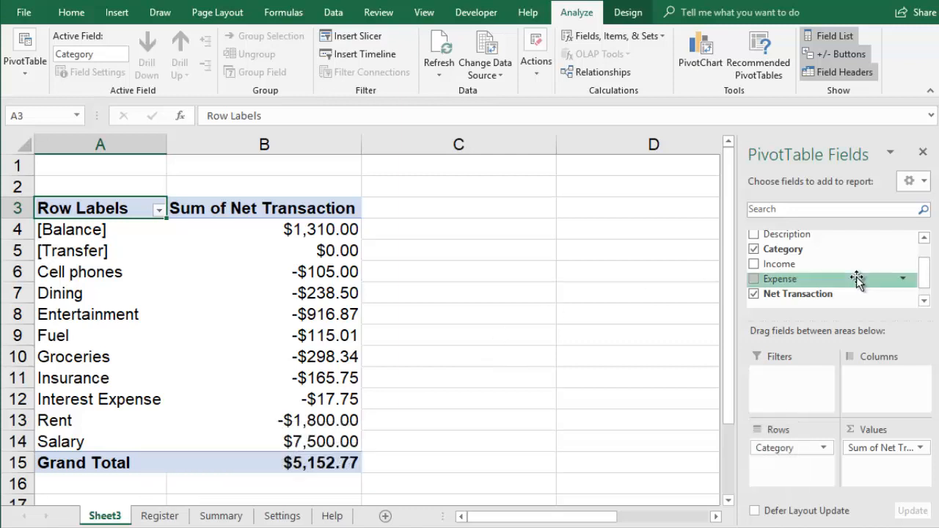
left_click_drag(924, 275, 924, 257)
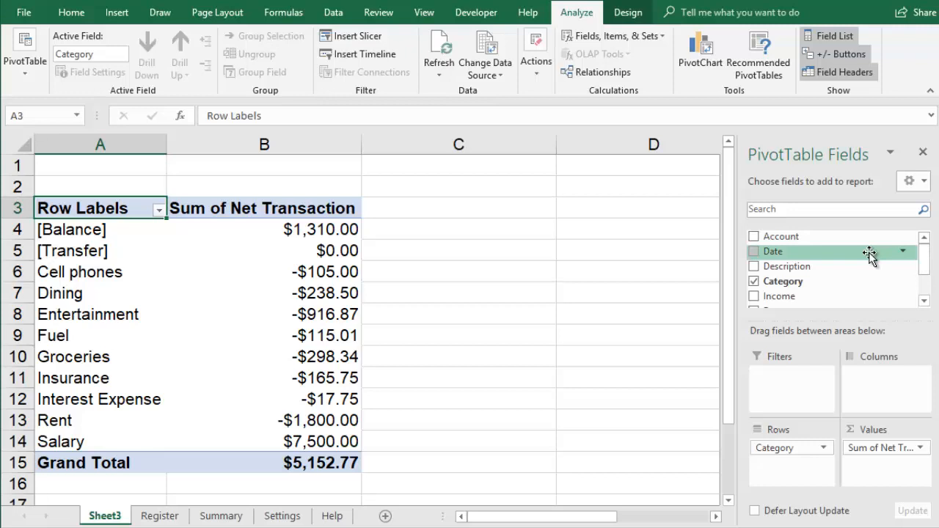
Add Date as the PivotTable column field, giving Jan, Feb and Mar columns
left_click_drag(869, 261, 876, 397)
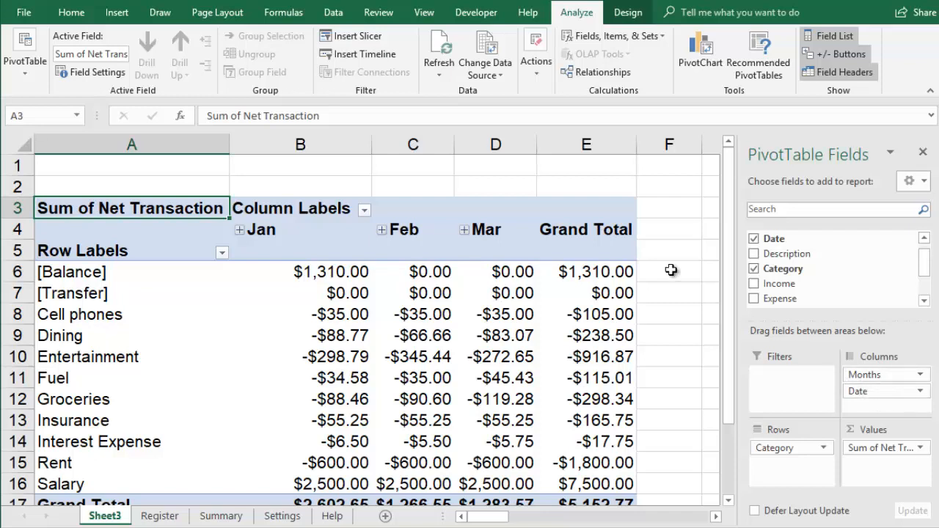
left_click(333, 57)
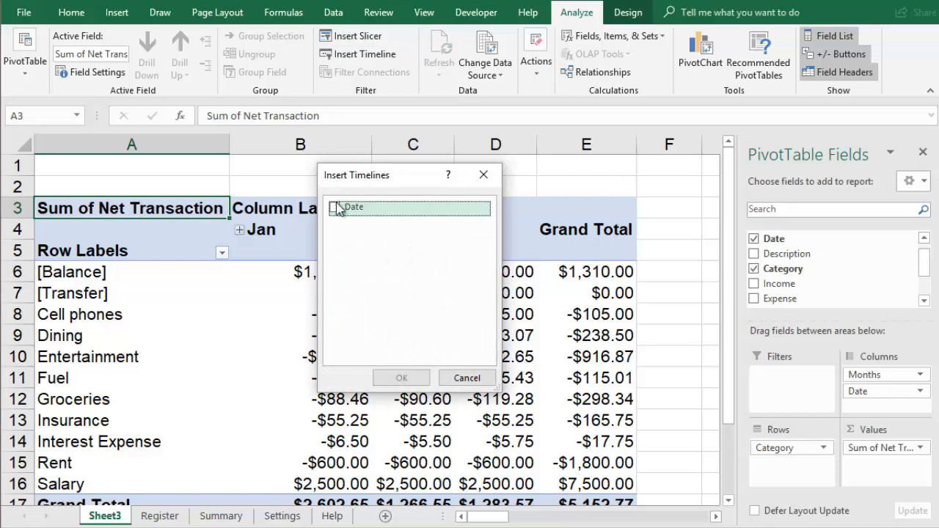
left_click(334, 208)
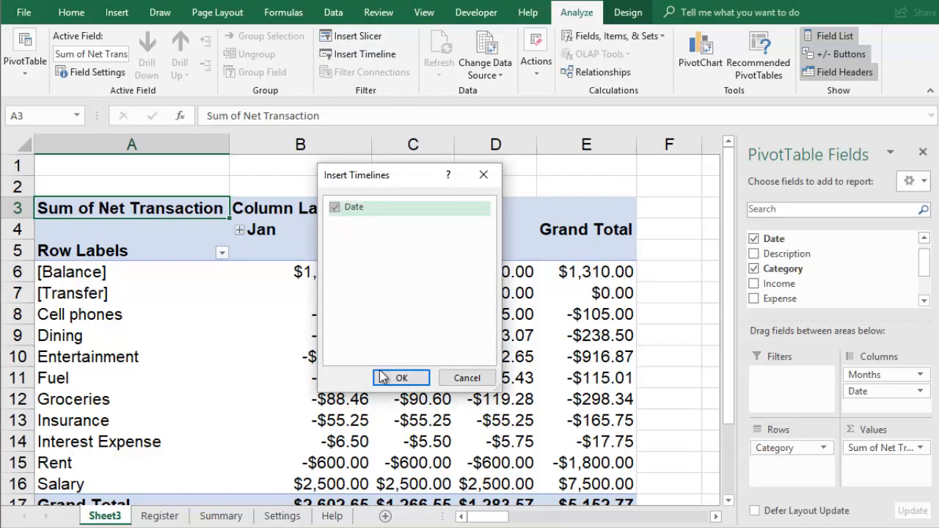
left_click(402, 378)
left_click(284, 377)
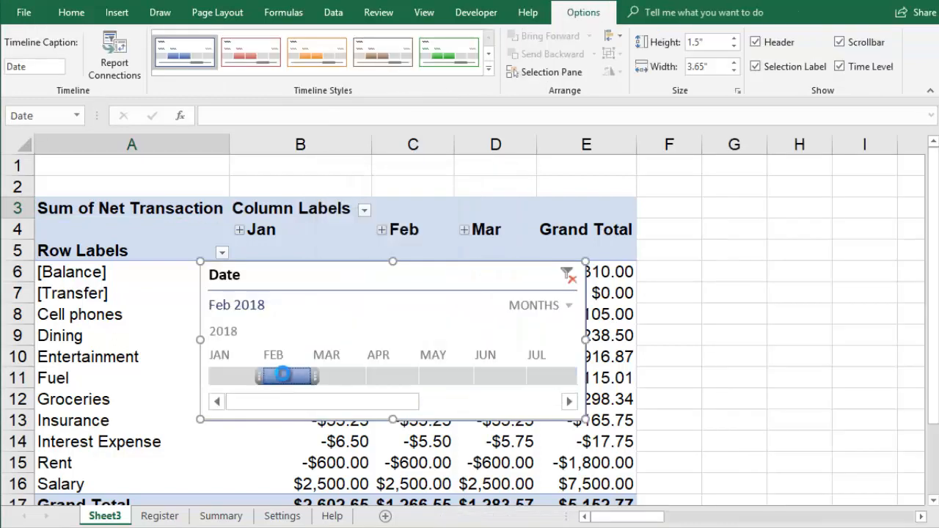
mouse_move(330, 283)
left_mouse_down()
mouse_move(669, 237)
mouse_move(649, 240)
left_mouse_up()
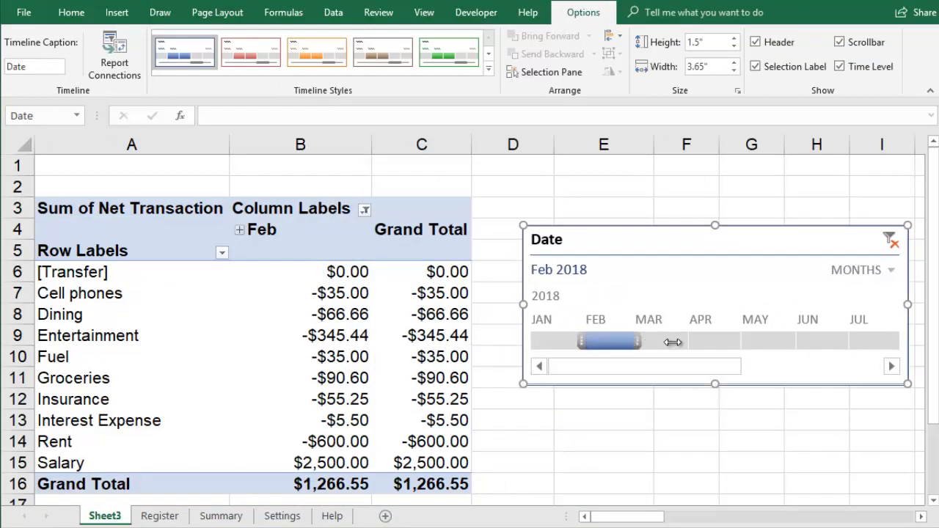
left_click_drag(641, 343, 675, 343)
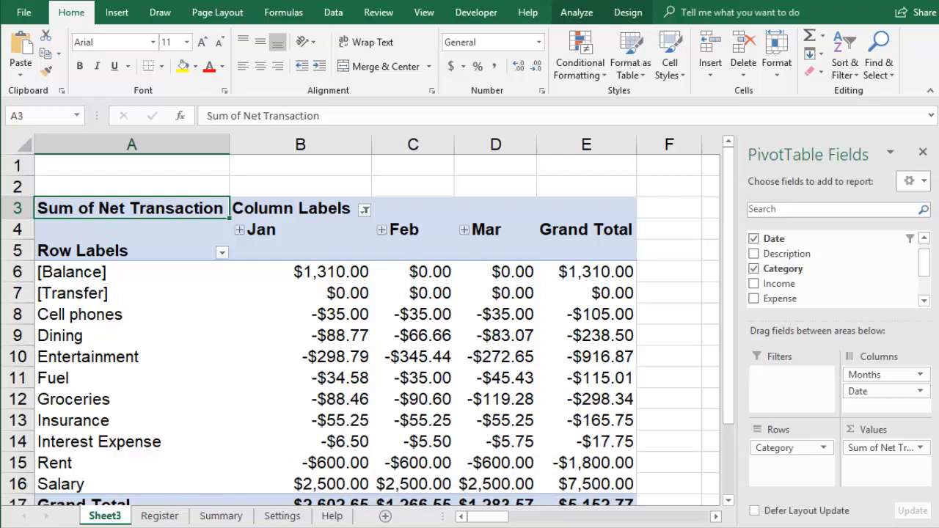
Clear Category, Months and Date from the layout, then make Date the row field
left_click_drag(785, 447, 690, 444)
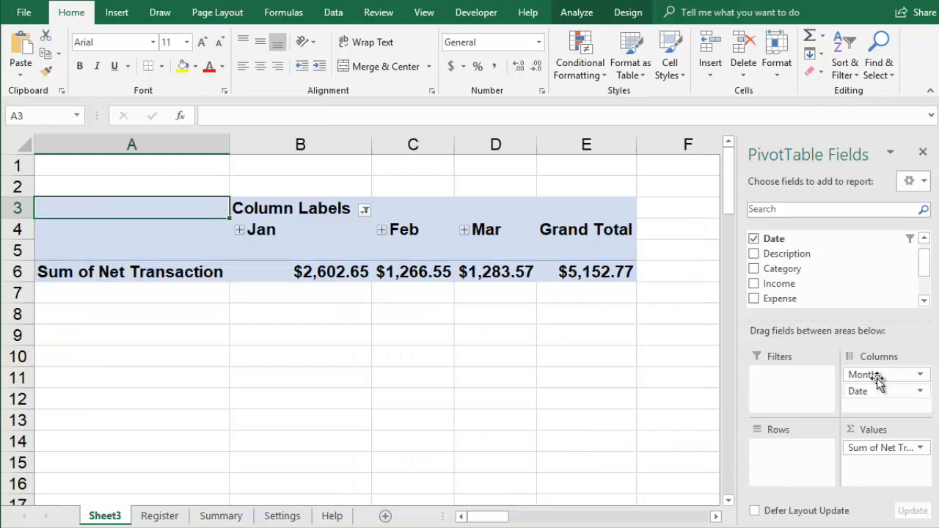
left_click_drag(866, 375, 660, 382)
left_click_drag(866, 375, 686, 381)
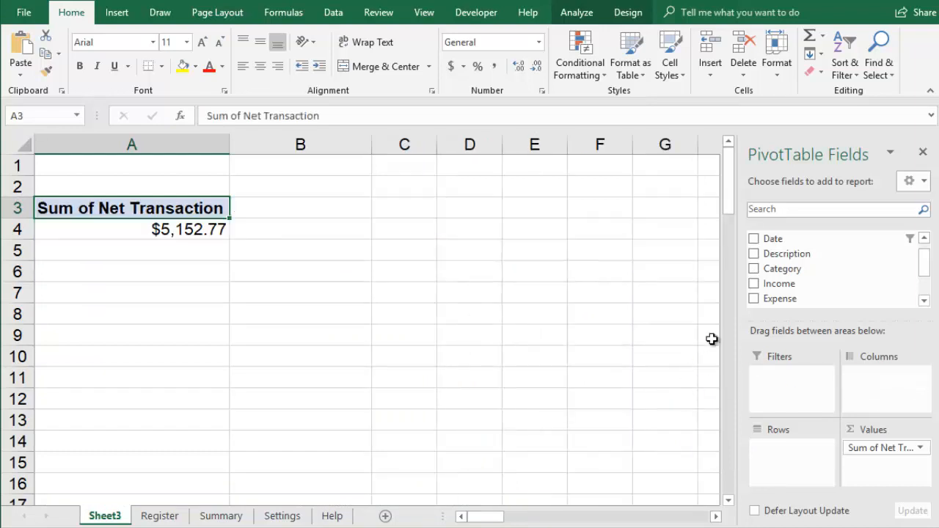
left_click_drag(772, 238, 769, 456)
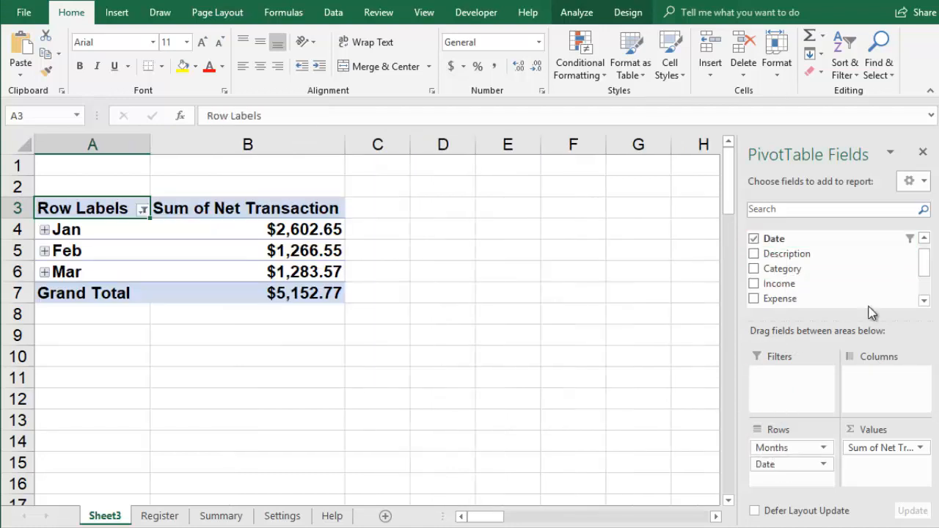
scroll(925, 266, "up", 1)
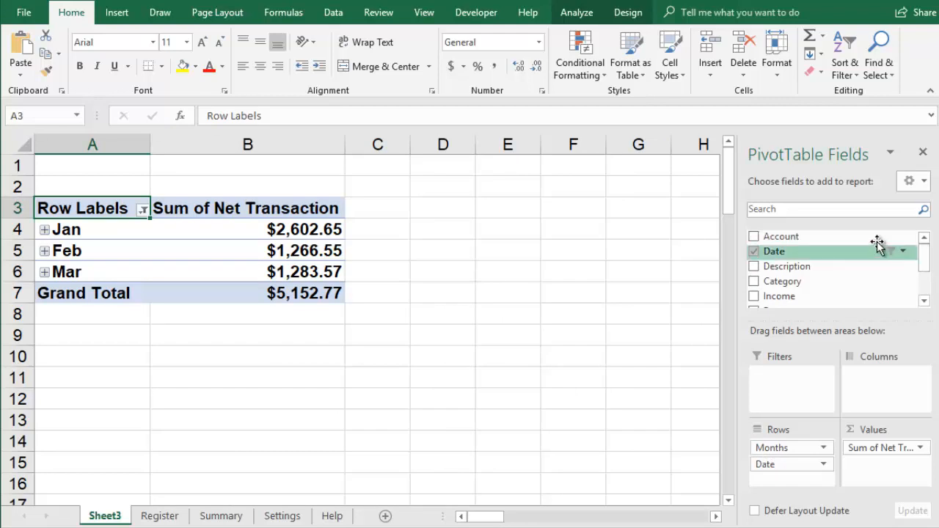
mouse_move(779, 239)
left_mouse_down()
mouse_move(889, 350)
mouse_move(886, 372)
left_mouse_up()
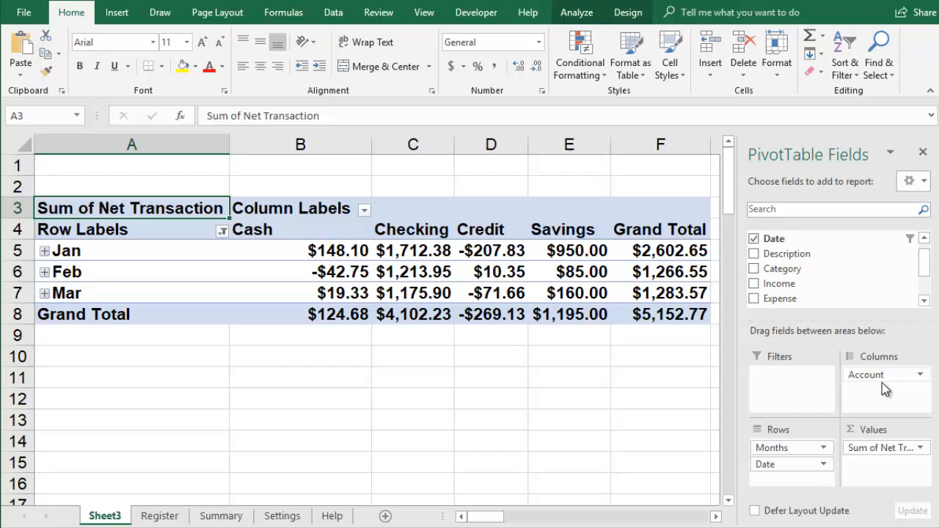
Ungroup months into individual dates and show values as Running Total In Date
right_click(157, 254)
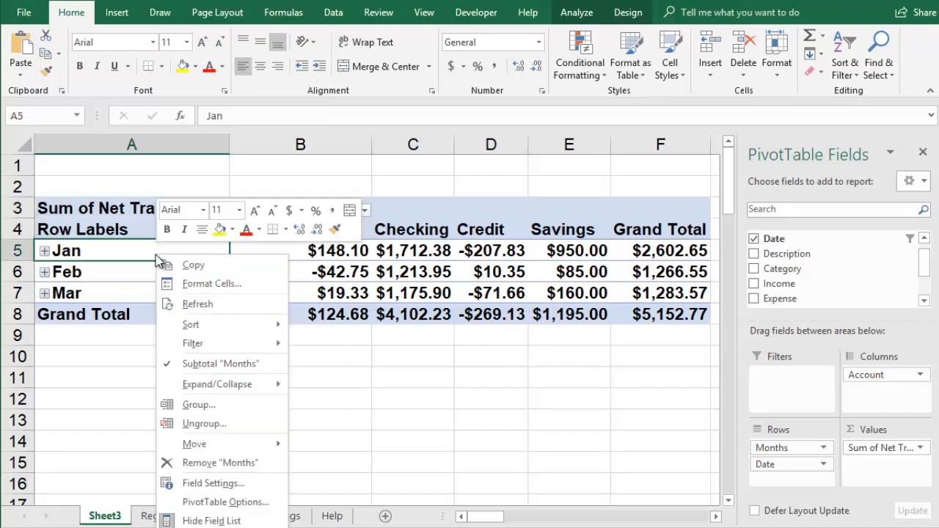
left_click(177, 428)
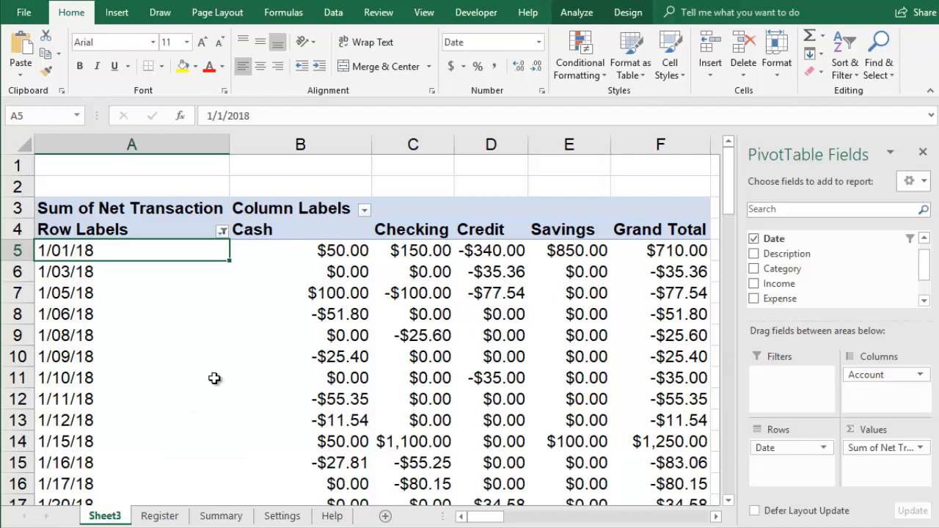
right_click(281, 294)
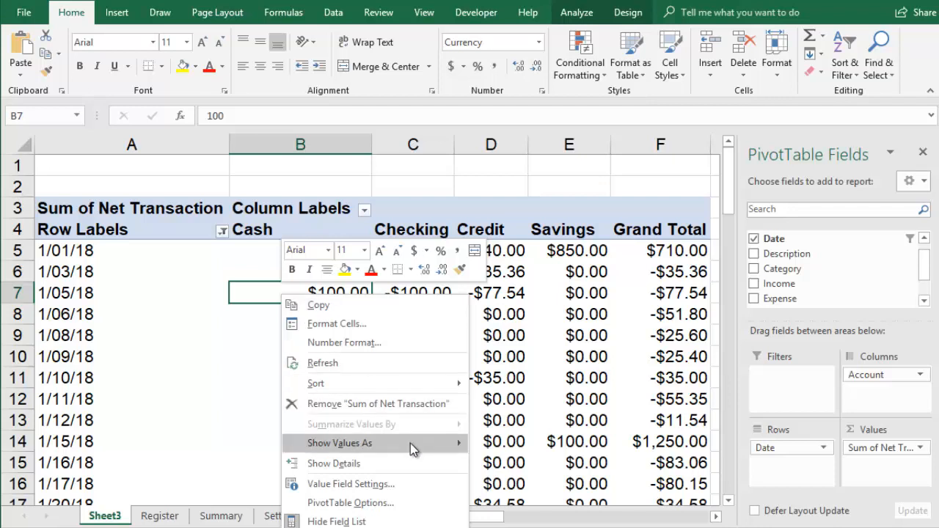
mouse_move(374, 443)
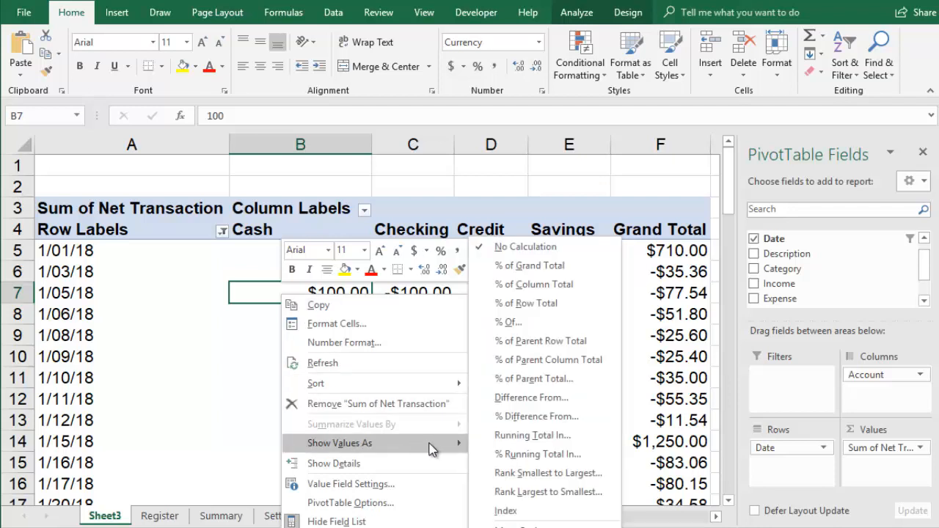
left_click(485, 443)
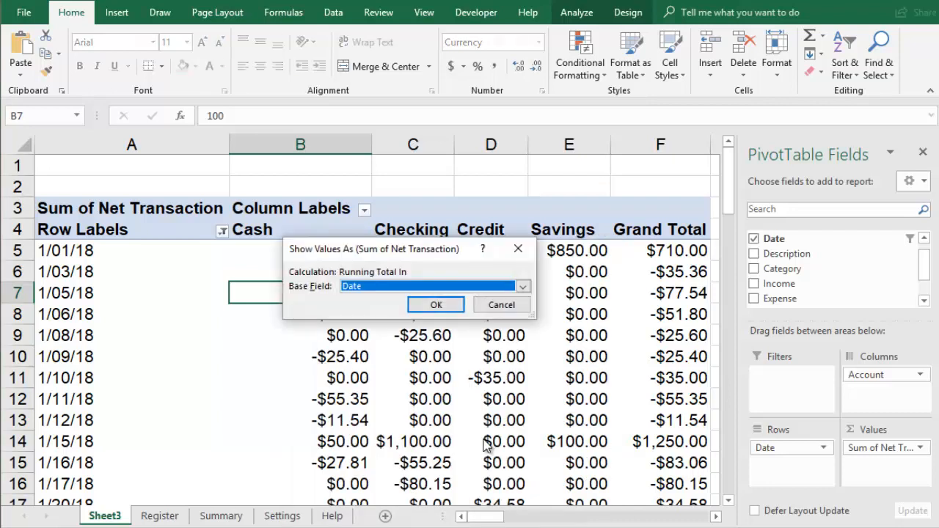
left_click(435, 304)
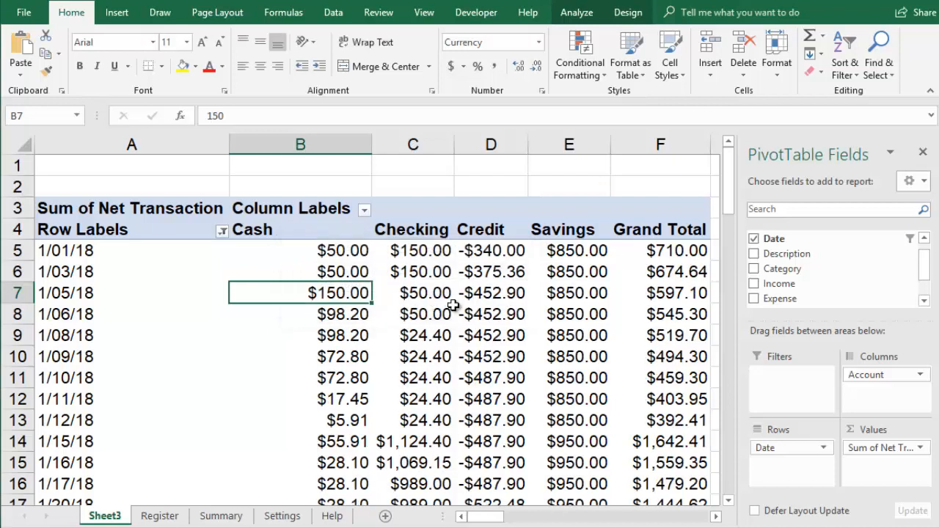